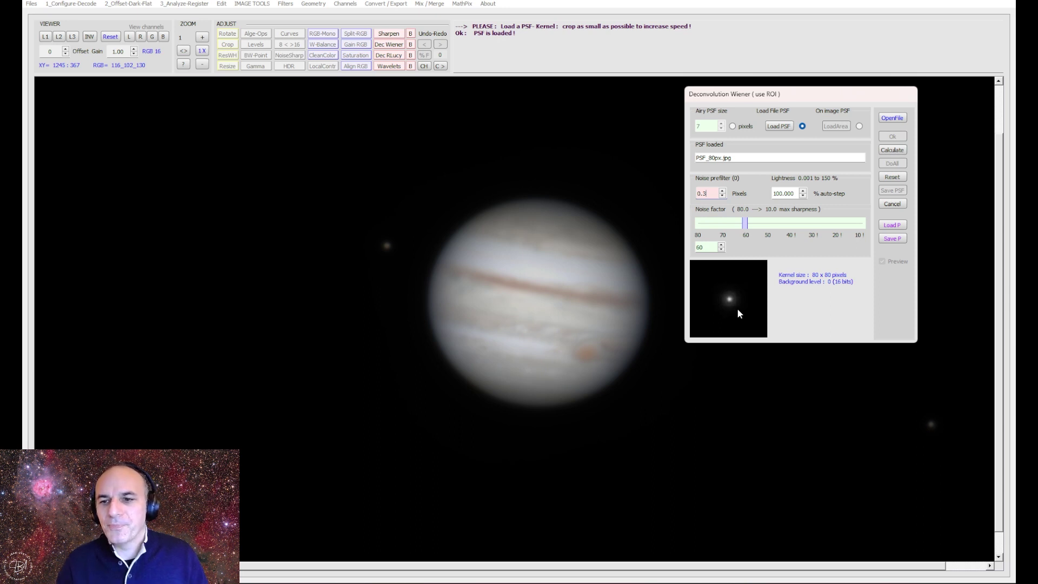
# Step: Mark a region enclosing Jupiter and its nearest moon, then calculate the Wiener deconvolution on that region with the loaded PSF
pyautogui.moveTo(358, 151); pyautogui.dragTo(686, 433)
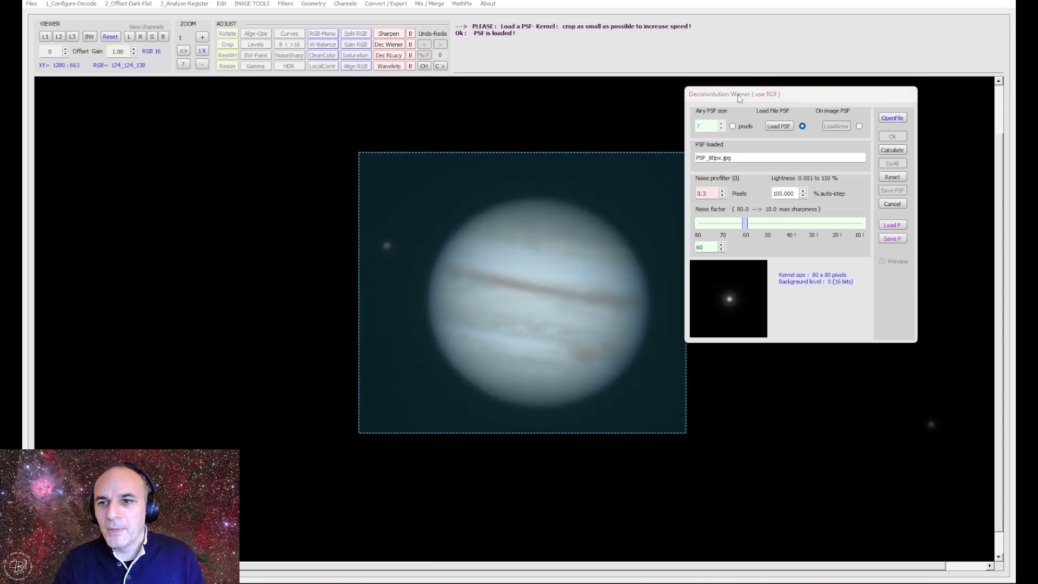
pyautogui.moveTo(739, 97); pyautogui.dragTo(777, 98)
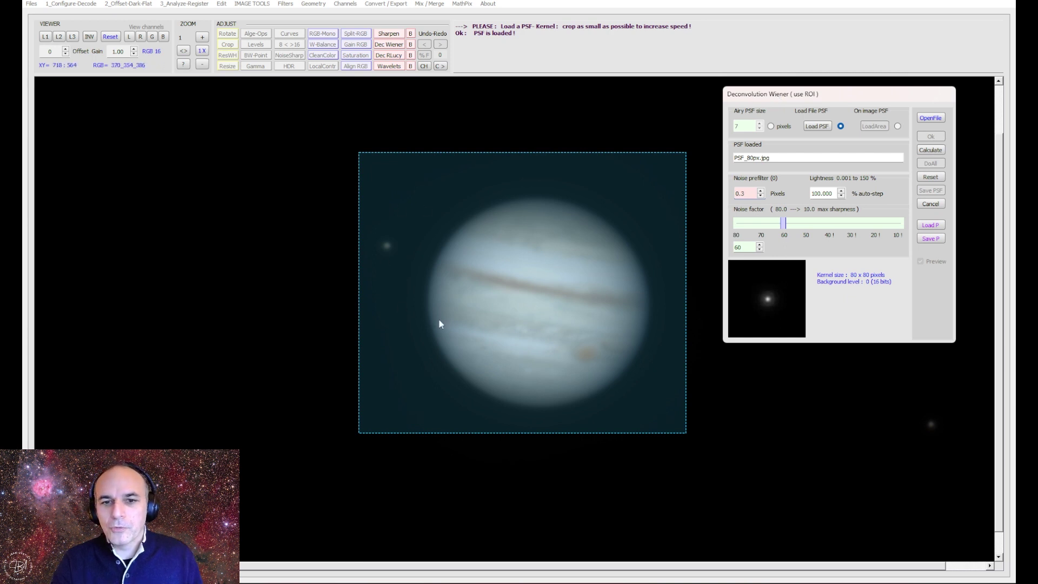
pyautogui.click(931, 151)
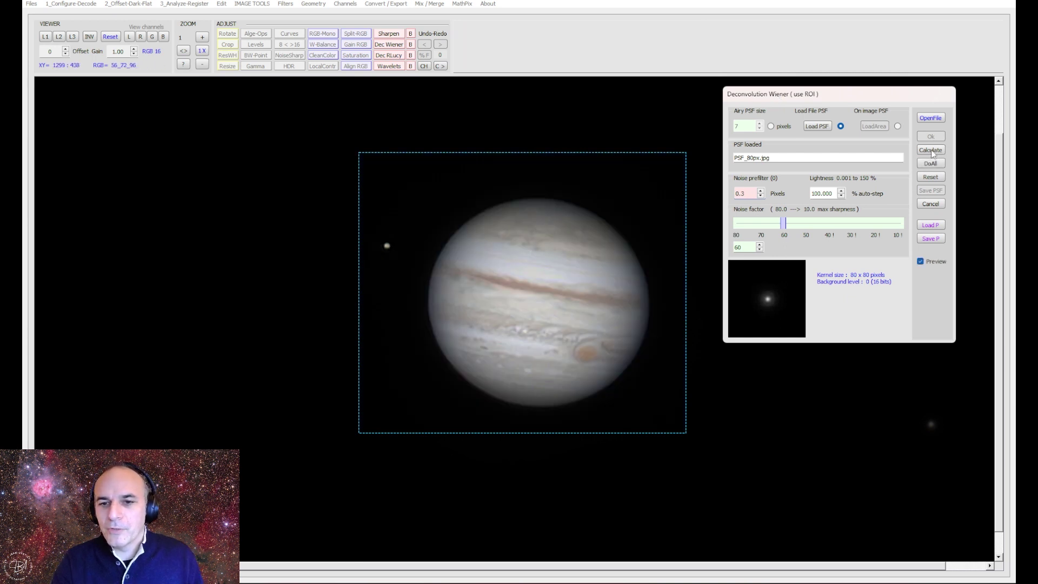
# Step: Compare Jupiter and the nearby moon before and after deconvolution by repeatedly switching the preview off and on
pyautogui.click(928, 262)
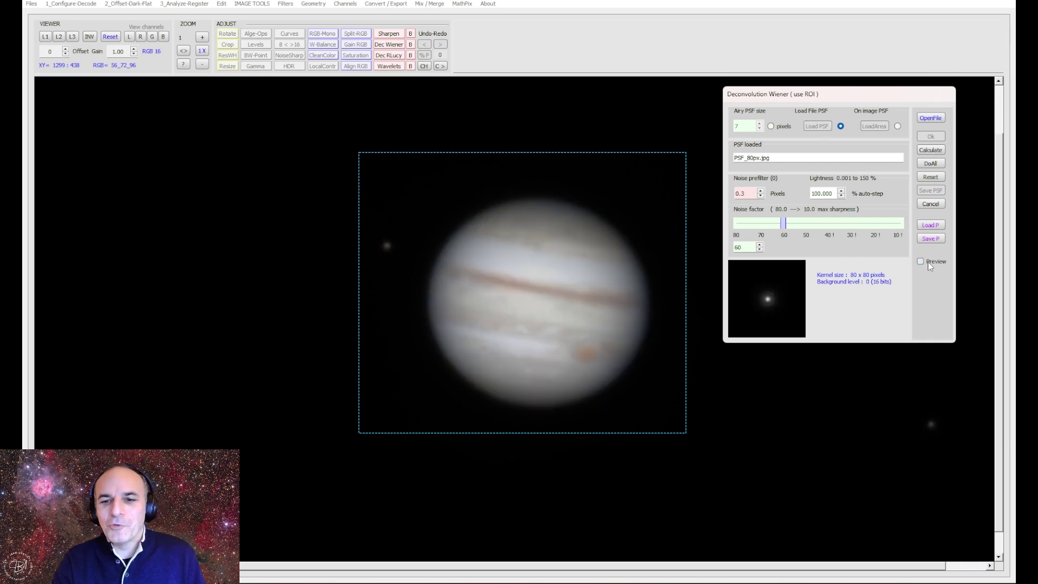
pyautogui.click(928, 261)
pyautogui.click(928, 262)
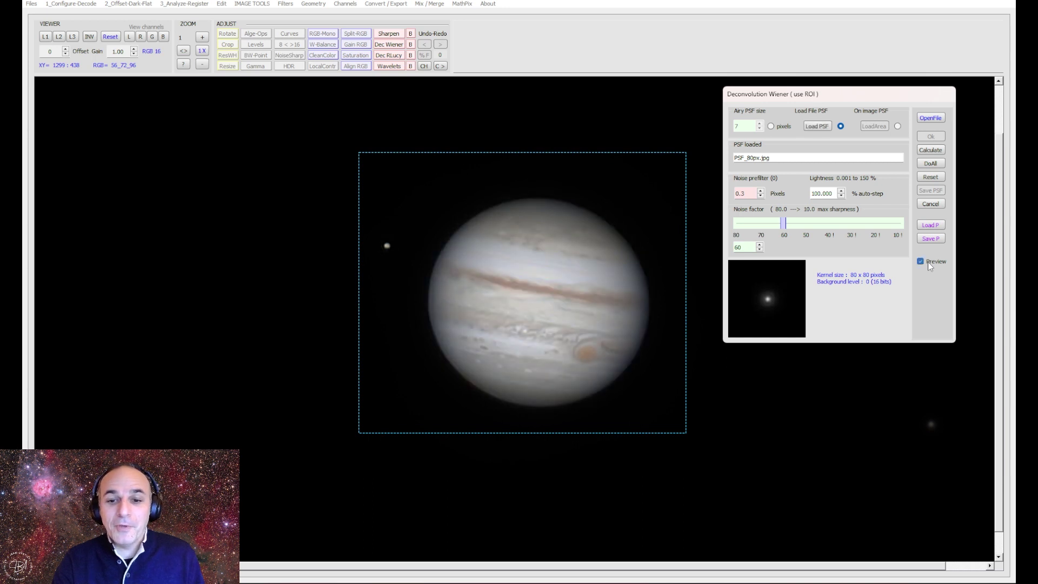
pyautogui.click(928, 261)
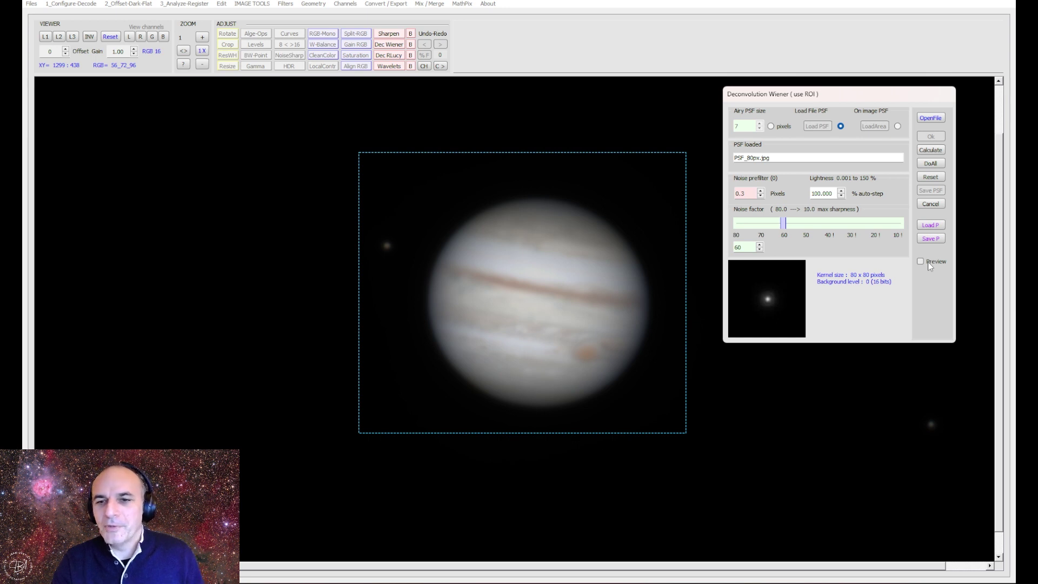
pyautogui.click(928, 264)
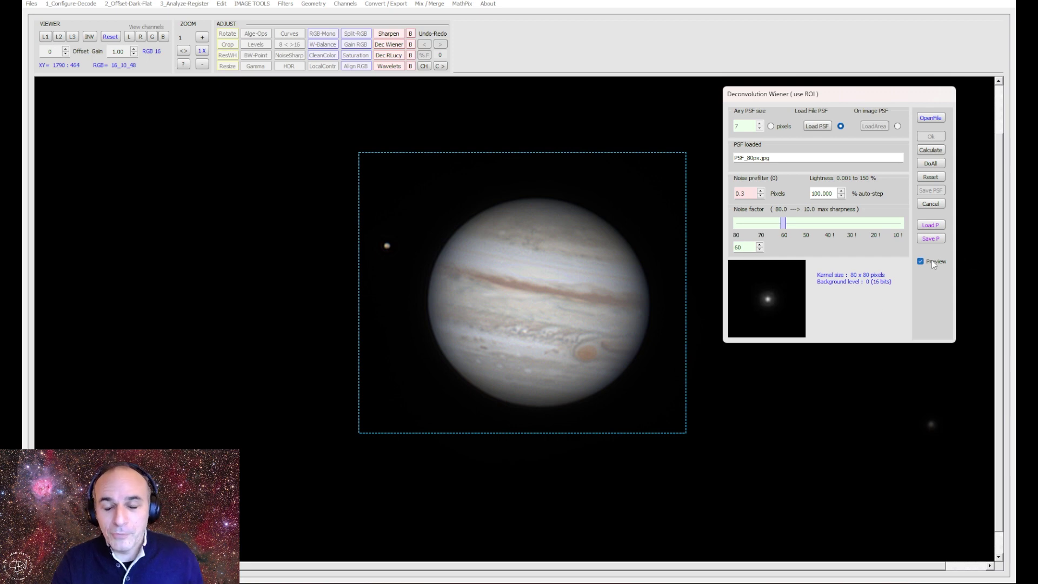
pyautogui.click(932, 261)
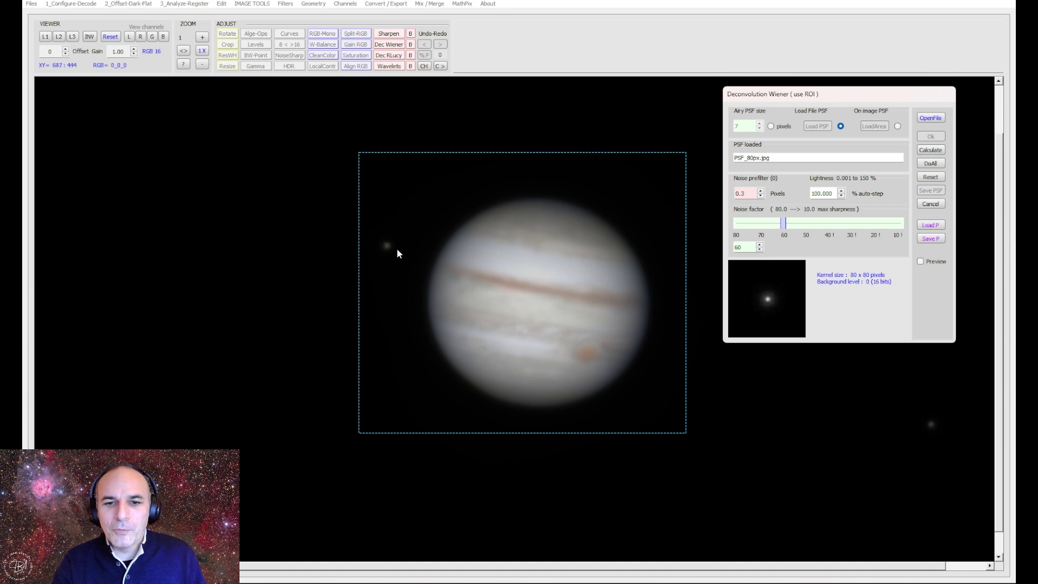
pyautogui.click(921, 262)
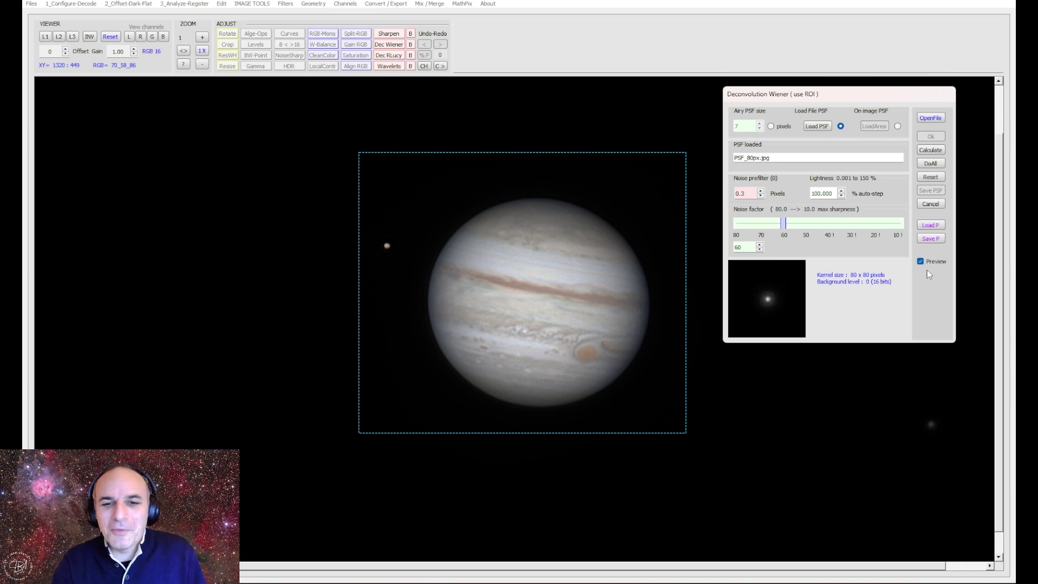
pyautogui.click(922, 261)
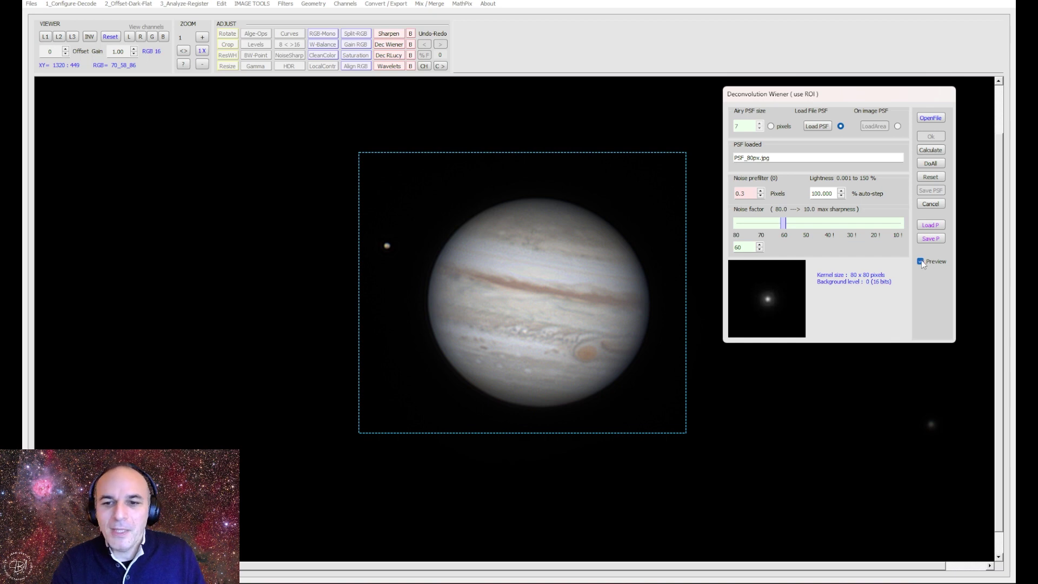
pyautogui.click(922, 261)
pyautogui.click(921, 261)
pyautogui.click(922, 261)
pyautogui.click(922, 261)
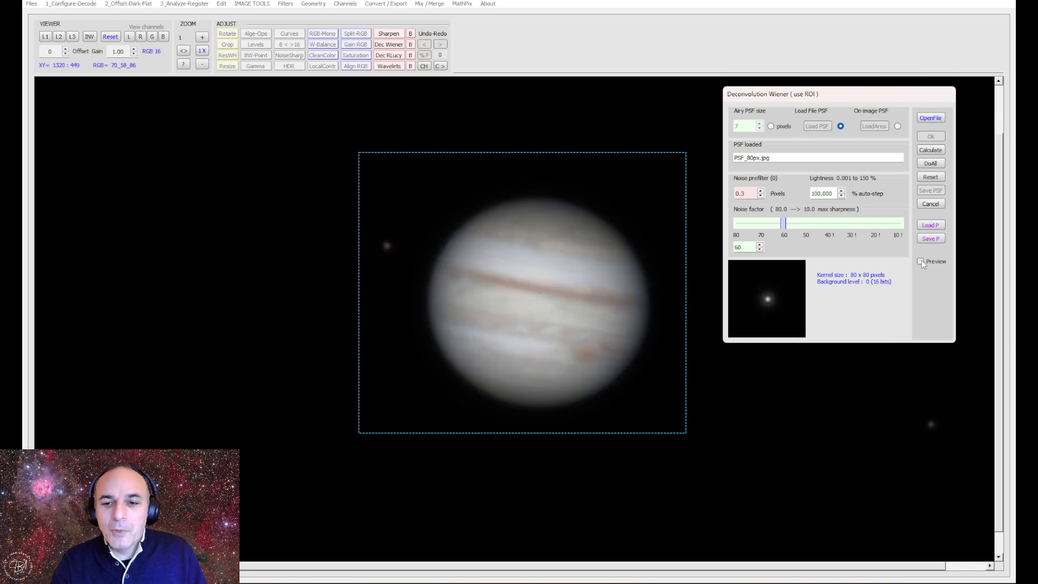
pyautogui.click(922, 261)
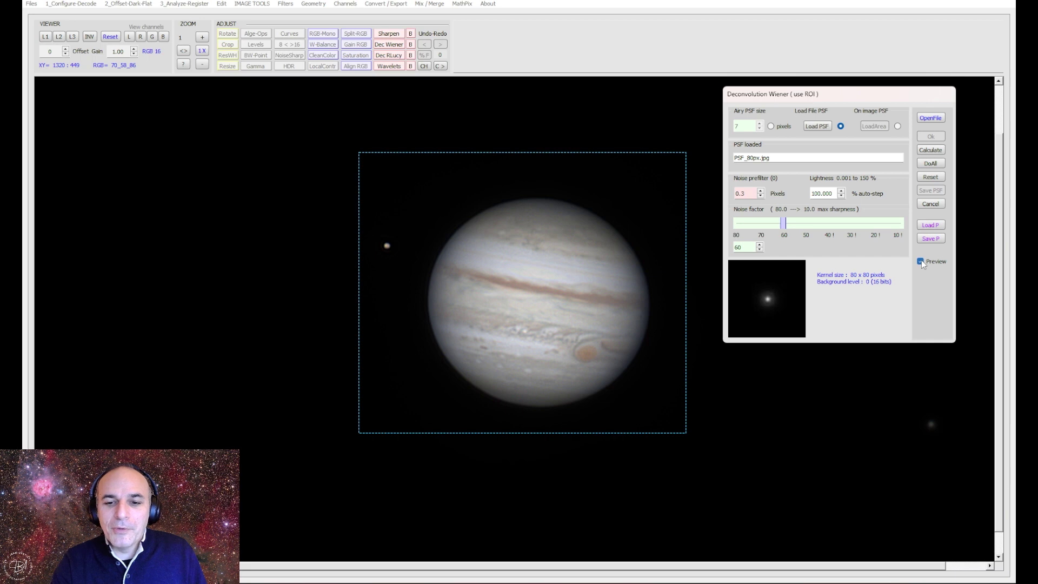
pyautogui.click(921, 261)
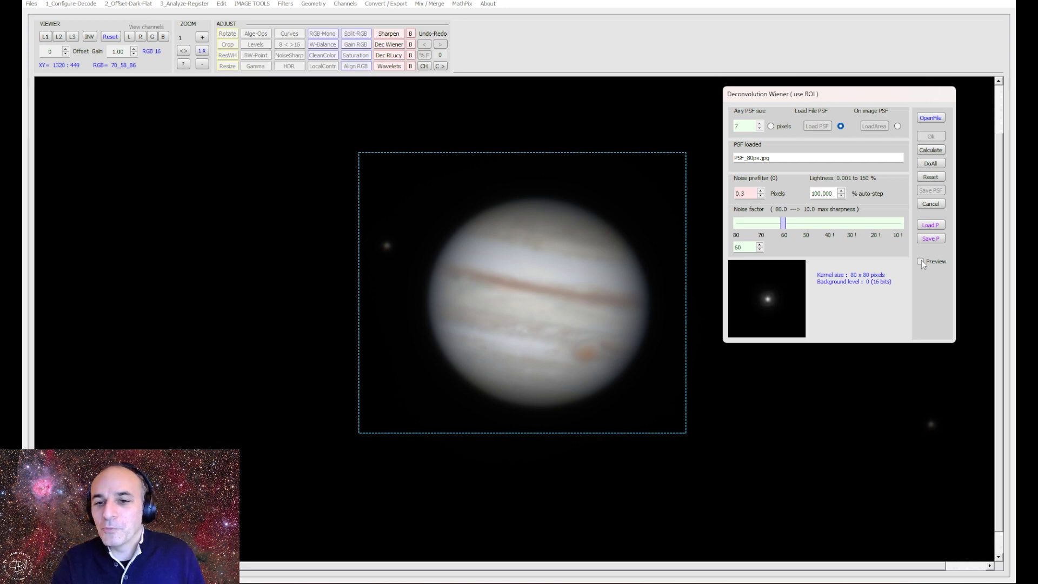
pyautogui.click(921, 261)
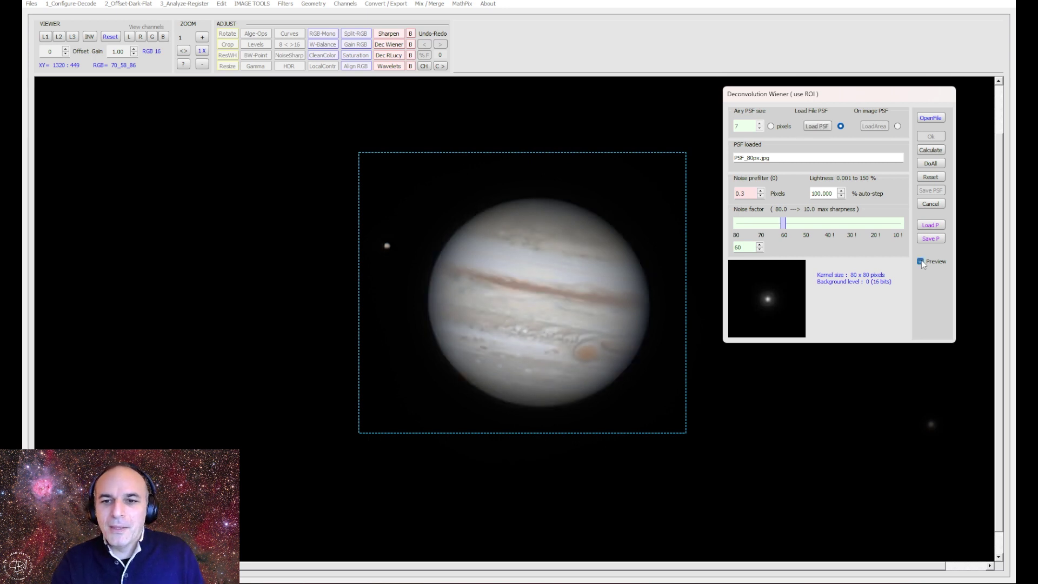
pyautogui.click(921, 261)
pyautogui.click(921, 261)
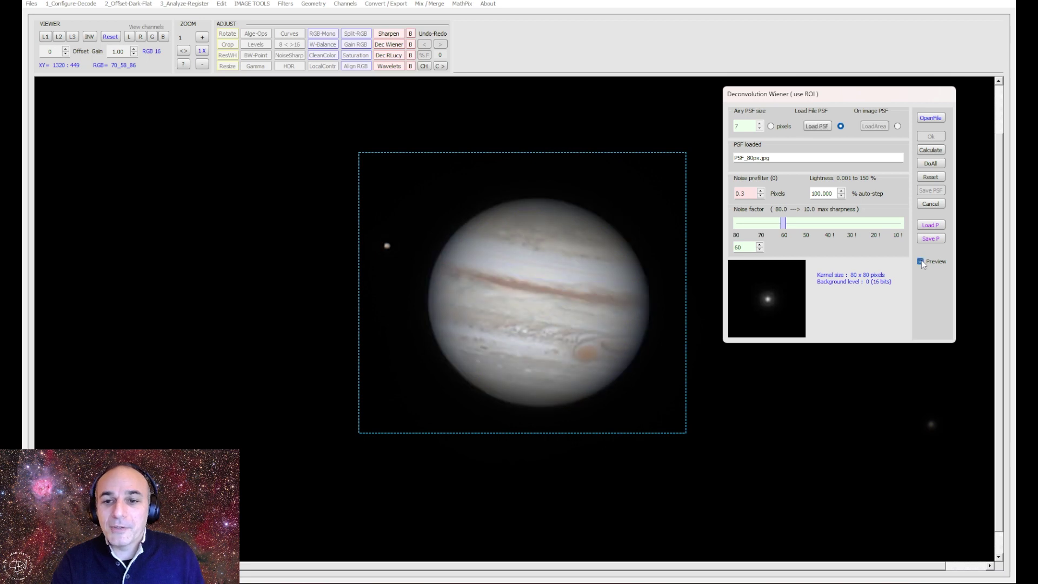
pyautogui.click(921, 261)
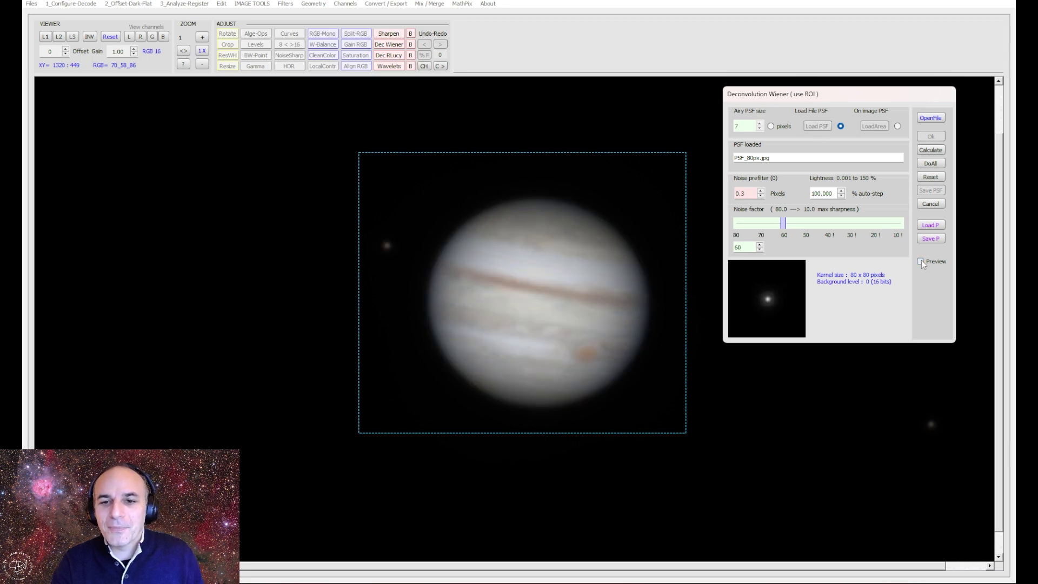
pyautogui.click(921, 261)
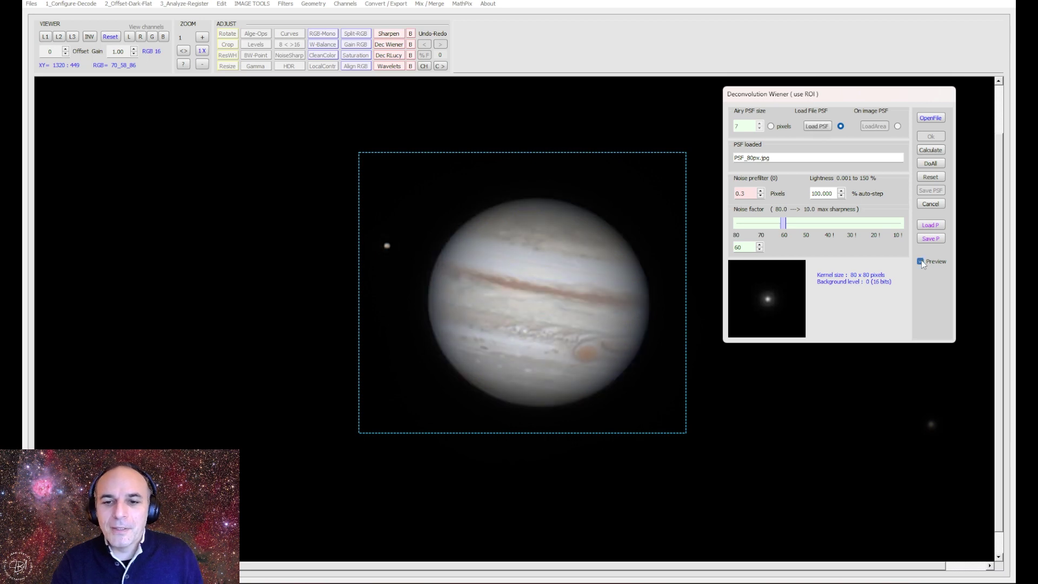
# Step: Apply the Wiener deconvolution to the whole image and accept the result
pyautogui.click(930, 164)
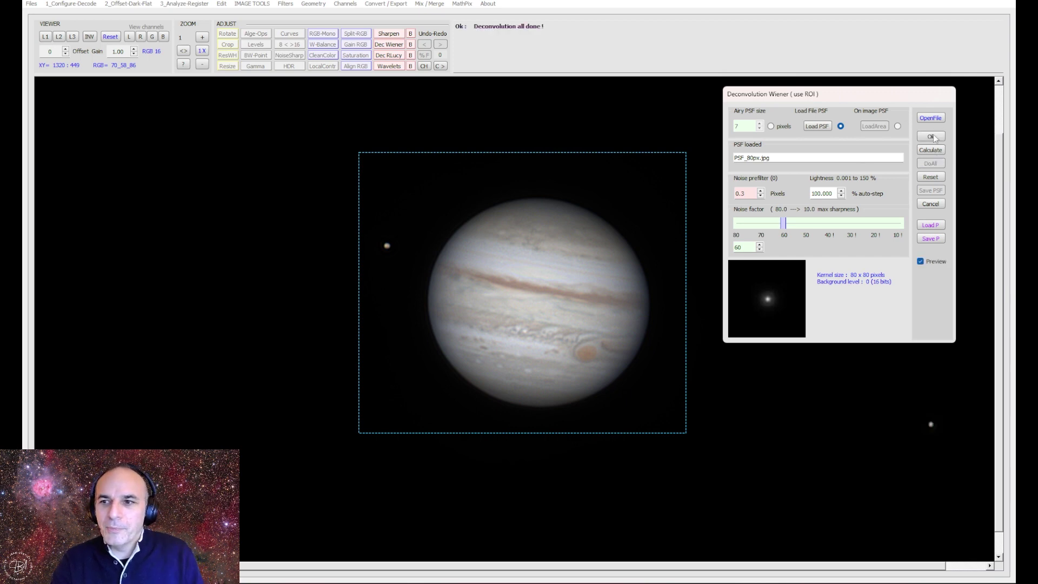
pyautogui.click(931, 136)
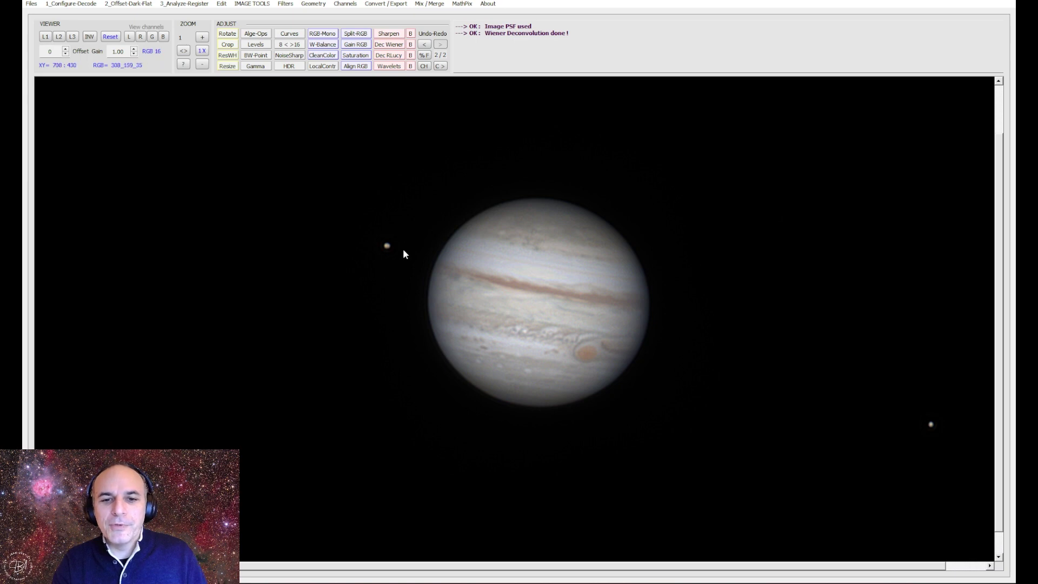
# Step: Examine the cloud bands, Great Red Spot and nearby moon in the deconvolved Jupiter image at 2x magnification
pyautogui.scroll(1, 406, 254)
pyautogui.scroll(-2, 405, 258)
pyautogui.scroll(2, 405, 257)
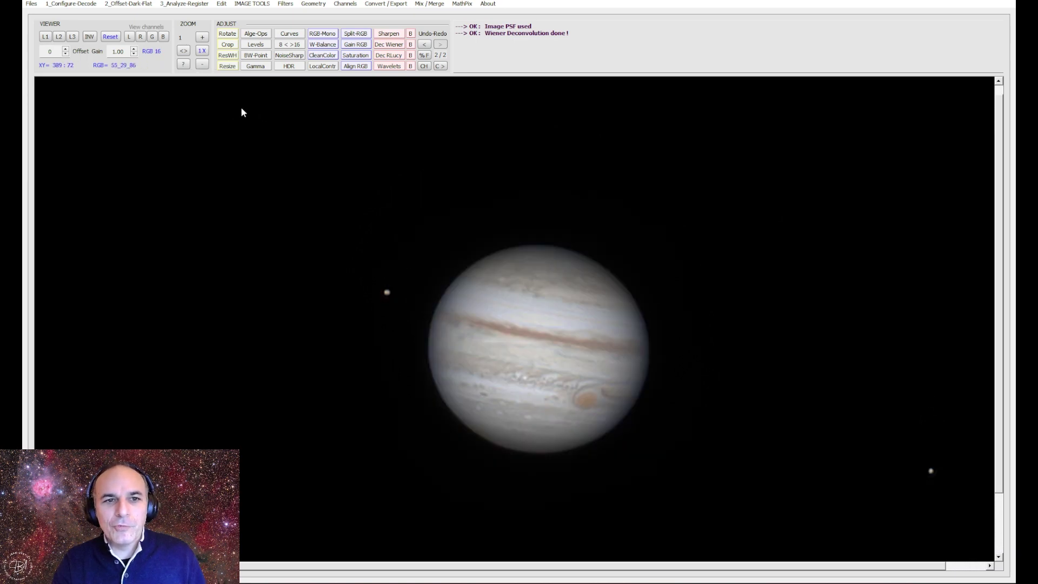
pyautogui.scroll(-1, 298, 152)
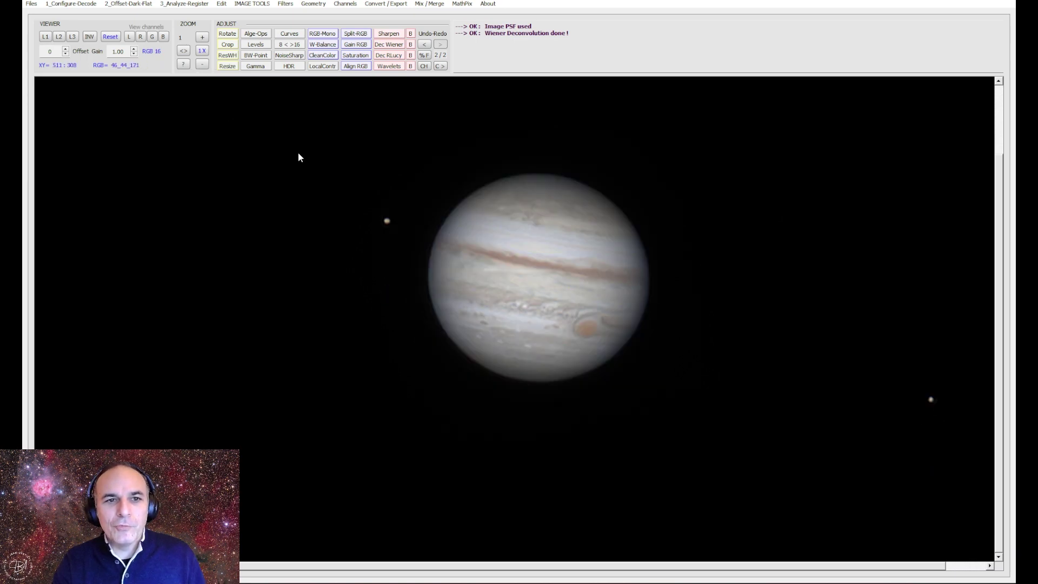
pyautogui.click(203, 36)
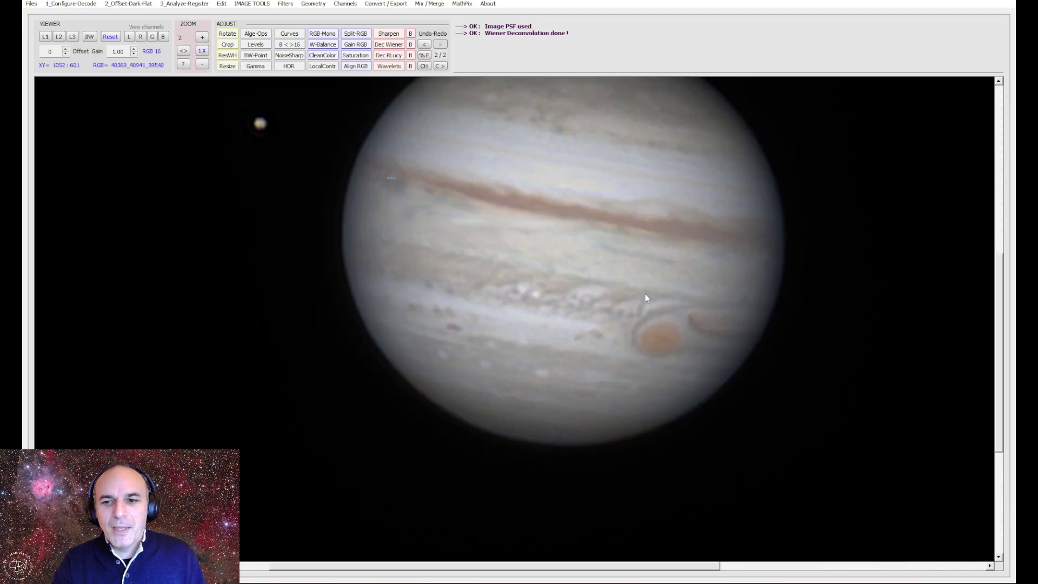
pyautogui.scroll(2, 644, 298)
pyautogui.scroll(-1, 642, 297)
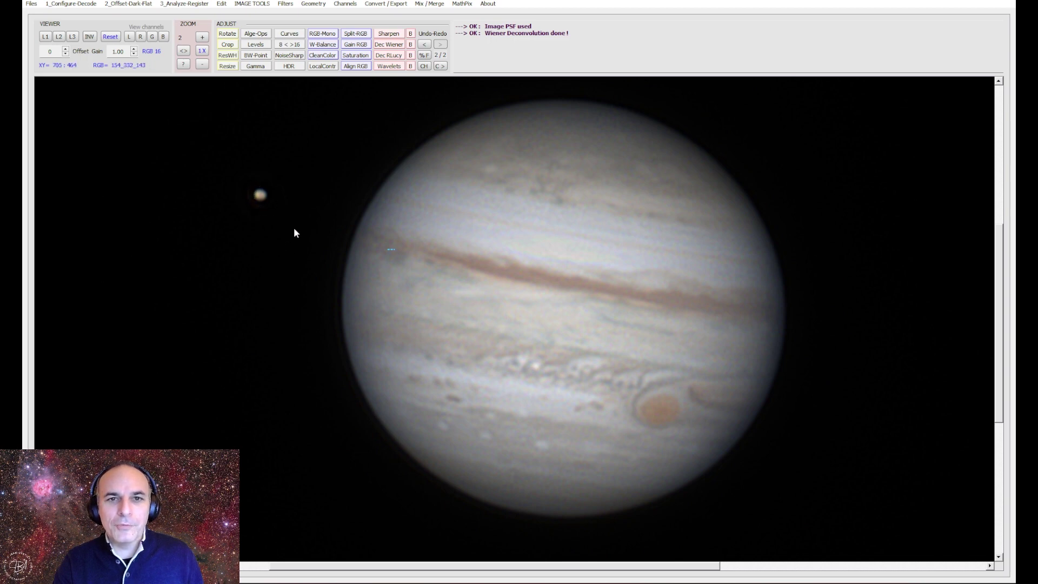
# Step: Switch to PixInsight and examine the spiral galaxy's core and arms in L_select_ln_strict_ABE at close range and in full view
pyautogui.moveTo(722, 583)
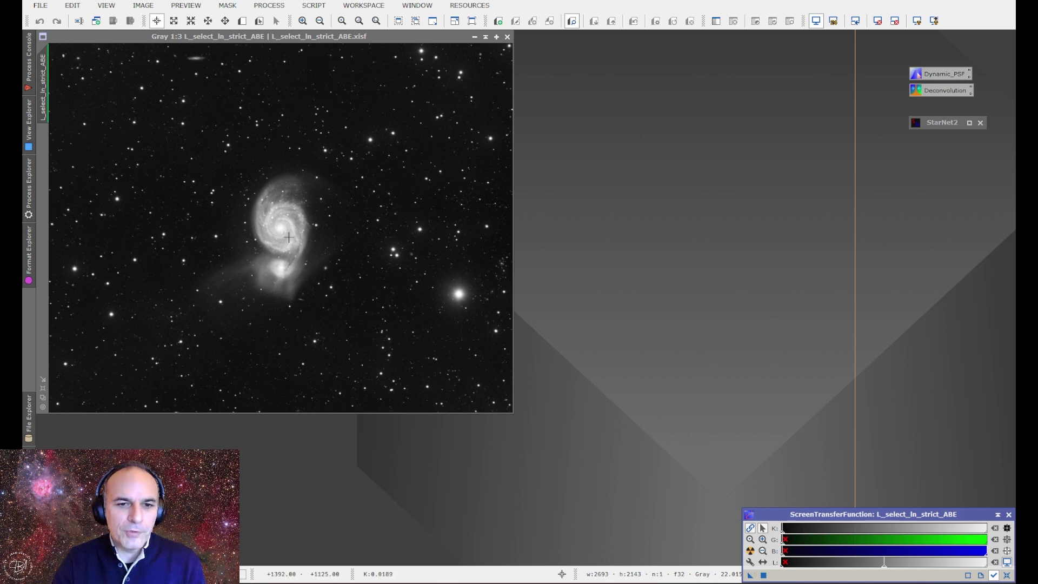
pyautogui.scroll(2, 289, 238)
pyautogui.scroll(1, 254, 208)
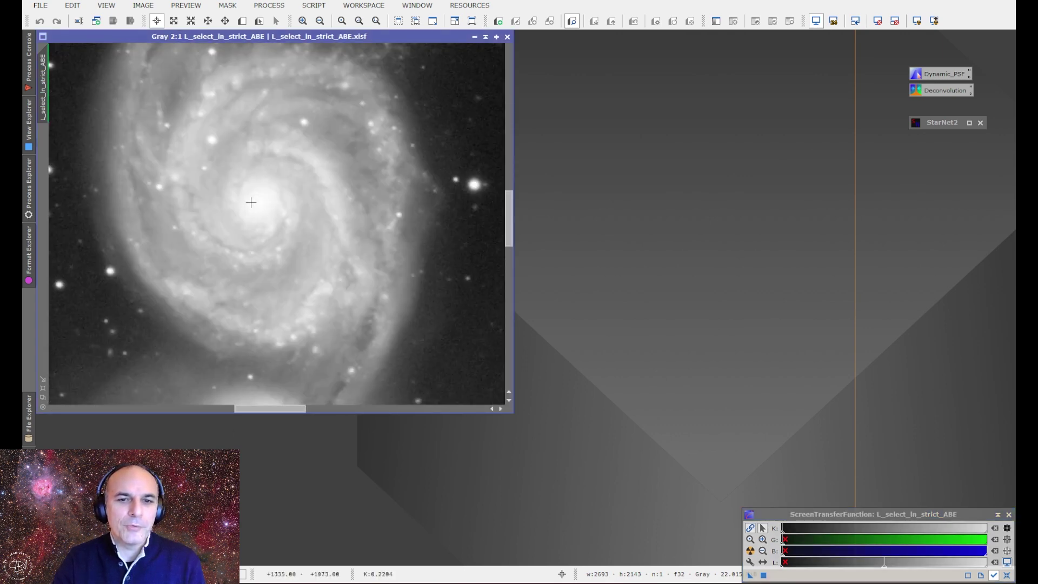
pyautogui.scroll(-1, 245, 199)
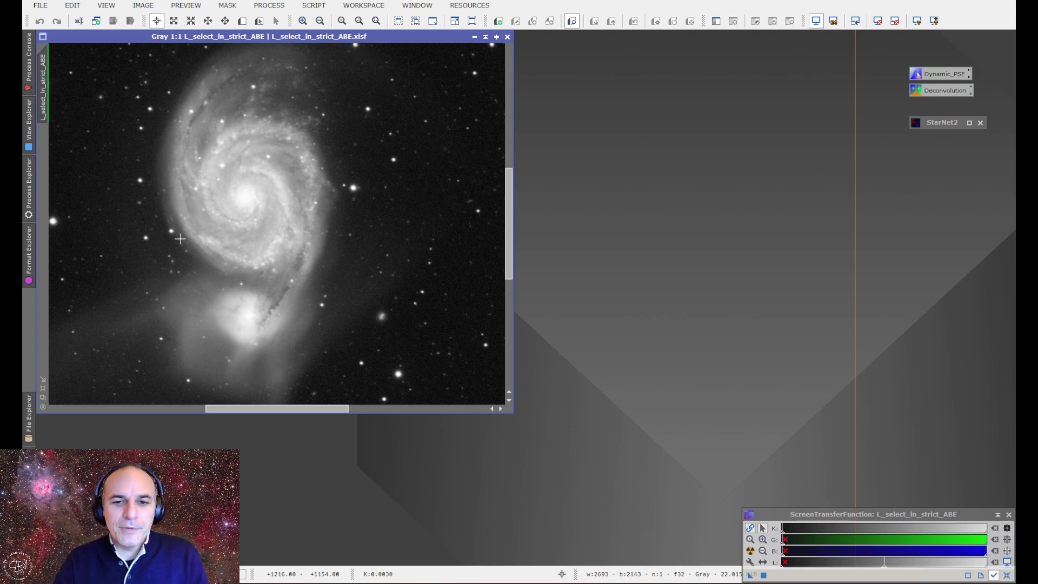
pyautogui.scroll(-2, 180, 239)
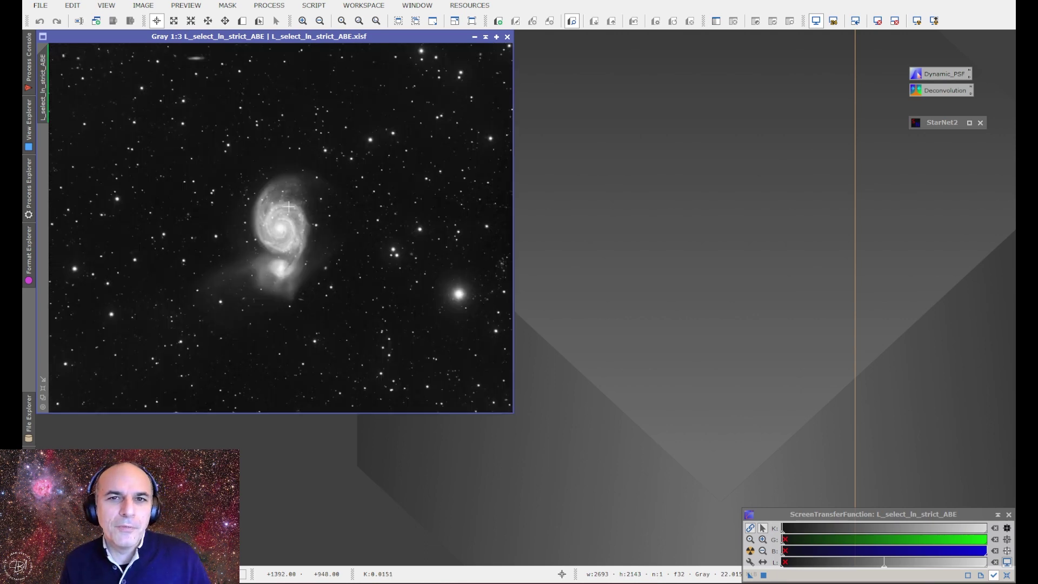